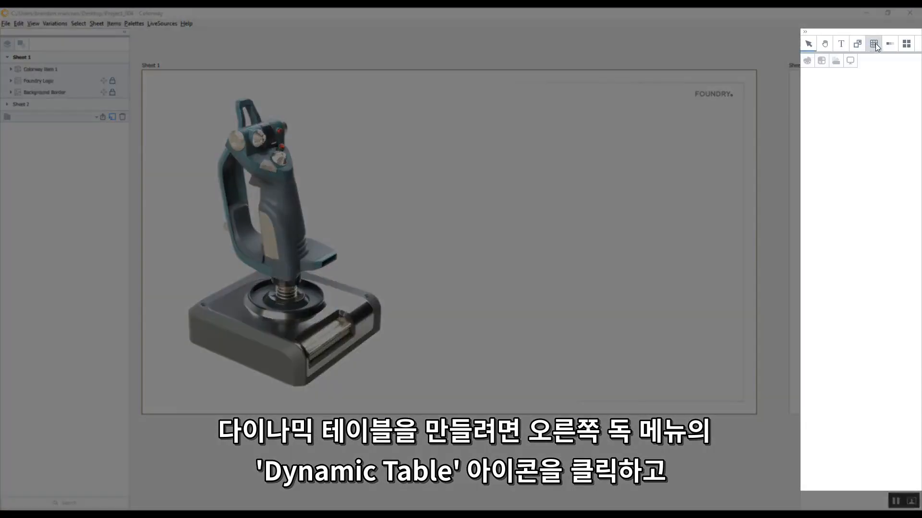
Create a dynamic table in the empty area of Sheet 1 beside the joystick and link it to Colorway Item 1
left_click(873, 44)
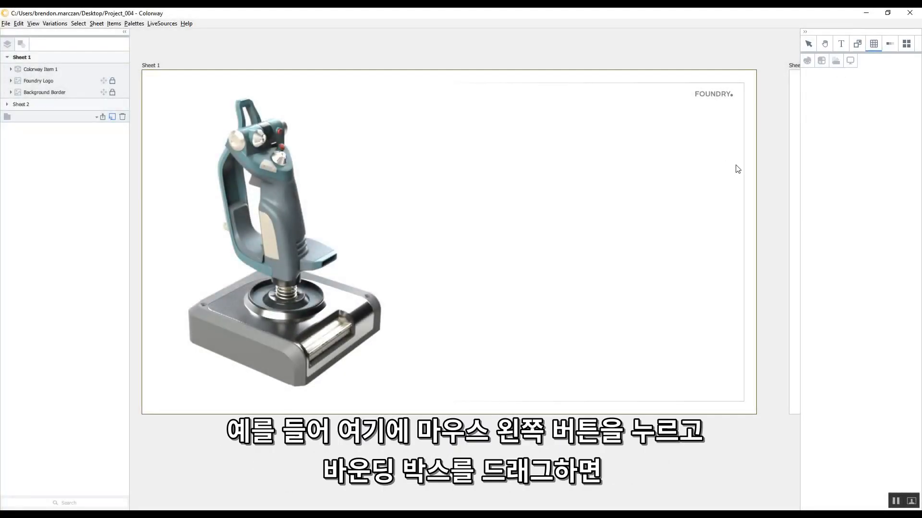
left_click_drag(736, 166, 411, 396)
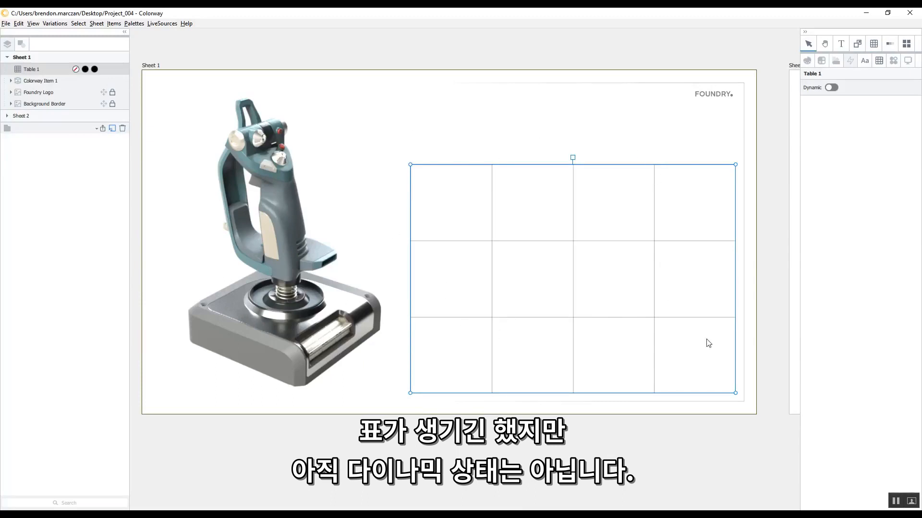
left_click(831, 89)
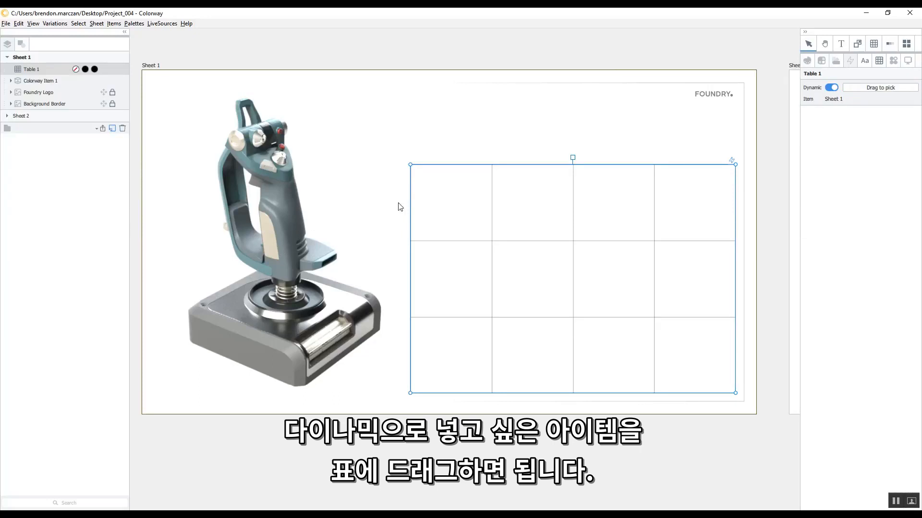
left_click_drag(891, 88, 250, 253)
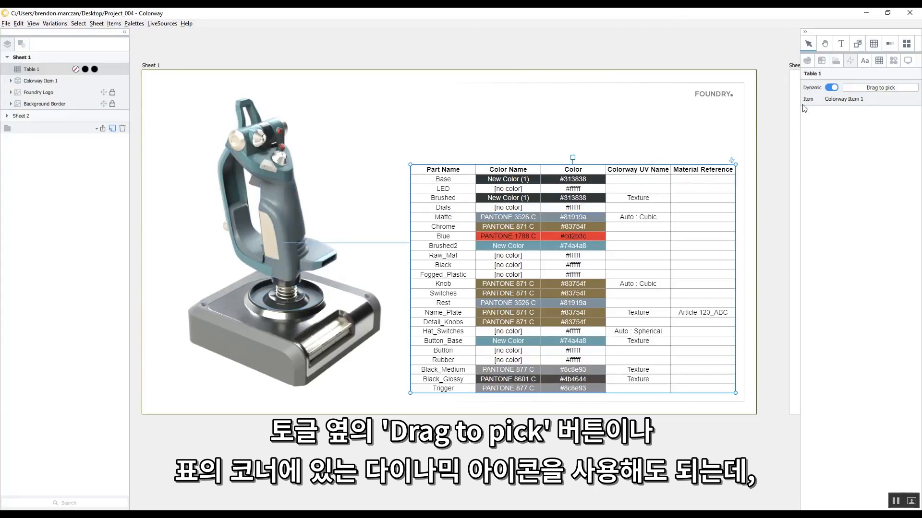
left_click_drag(732, 161, 270, 220)
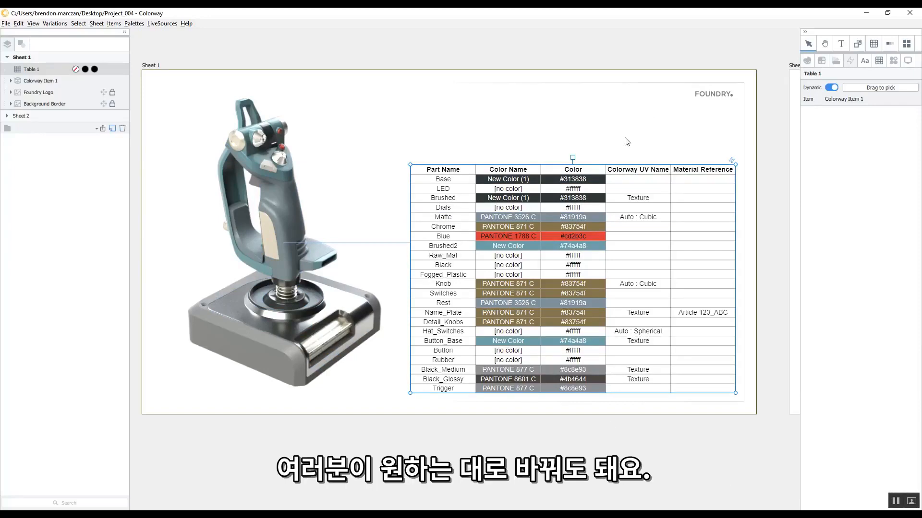
Set the table text's font to Avenir Next and its line limit to 3, leaving the wrap option off
left_click(867, 60)
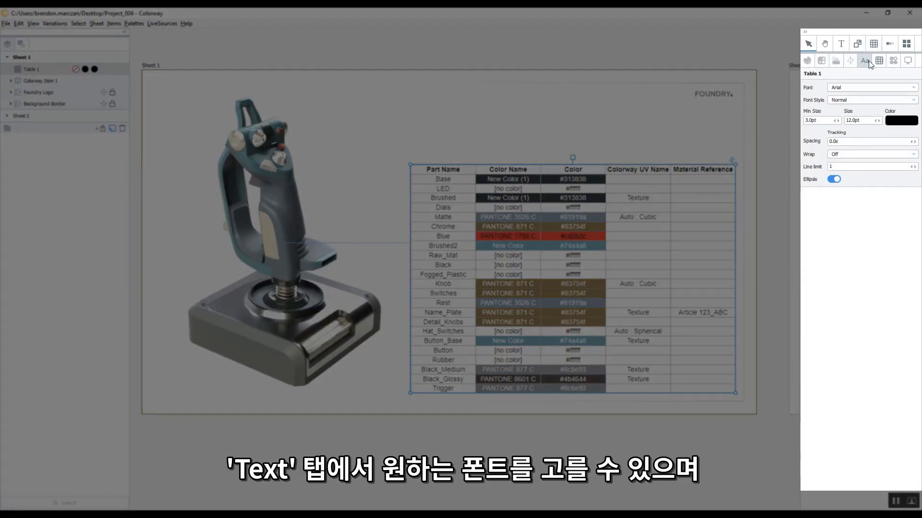
left_click(868, 87)
left_click(859, 127)
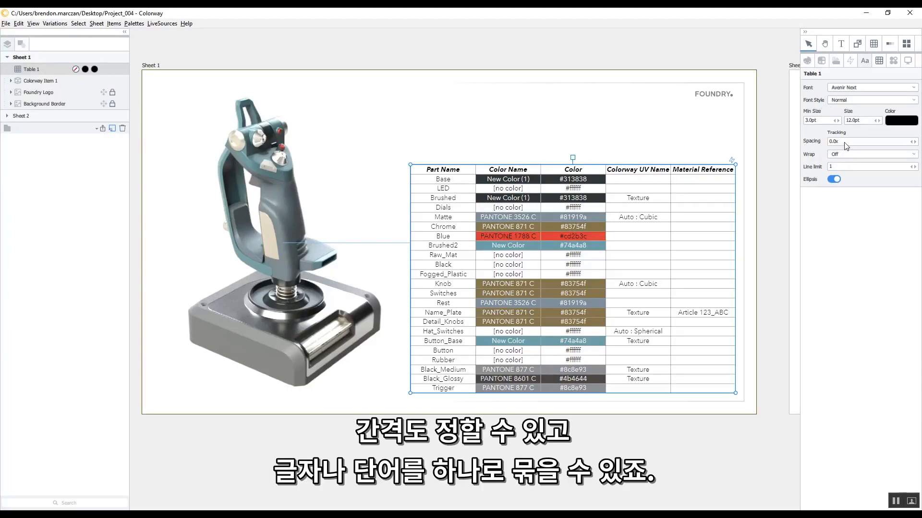
left_click(843, 155)
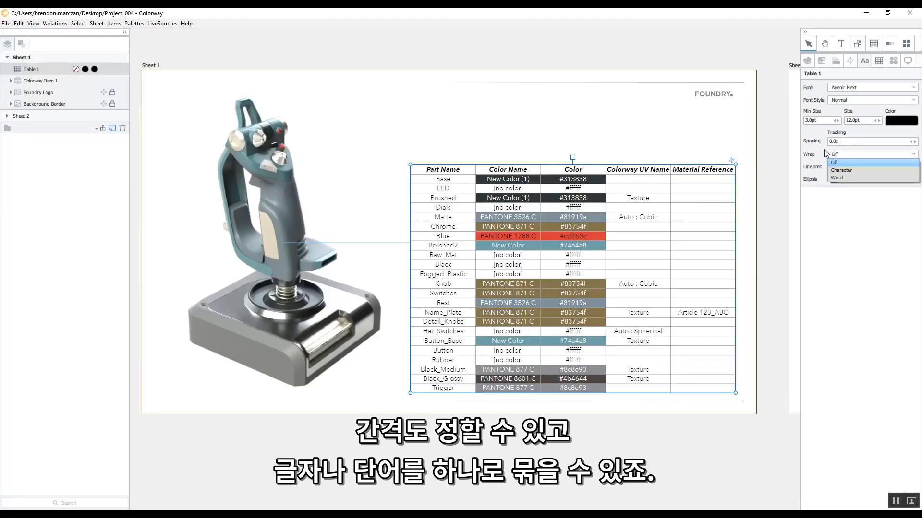
left_click(828, 156)
type("3")
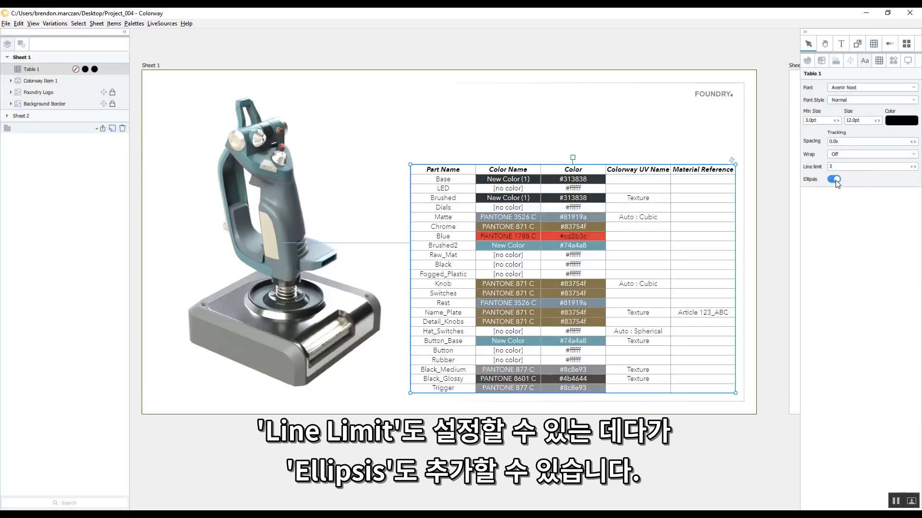
Try the Table (flipped) layout on the dynamic table and switch it to the Grid layout
left_click(878, 60)
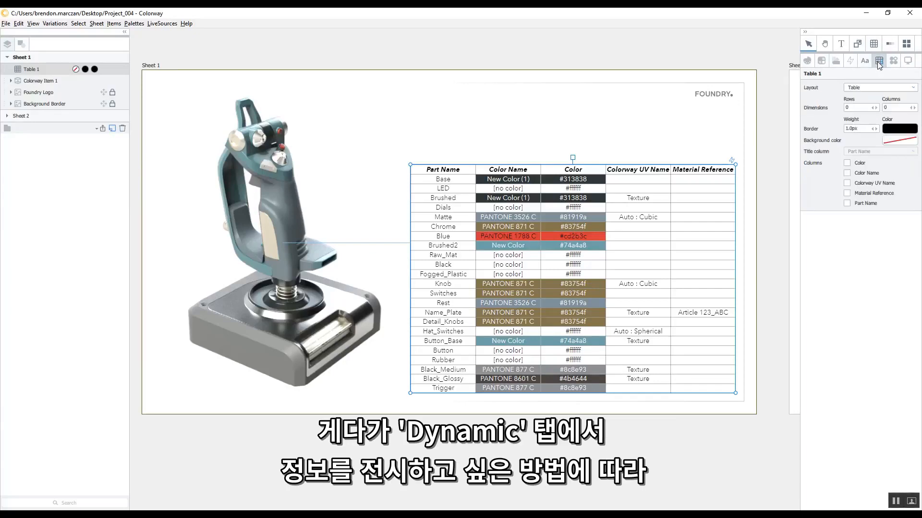
left_click(868, 88)
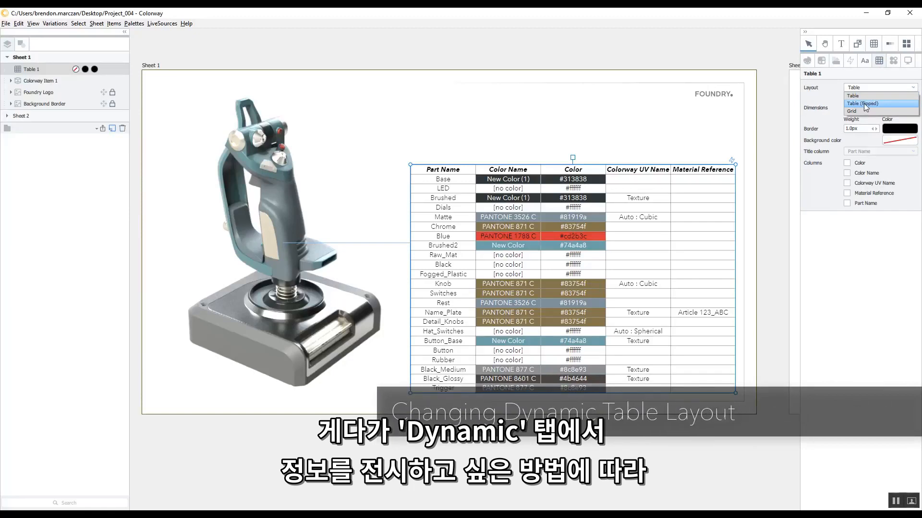
left_click(864, 103)
left_click(869, 88)
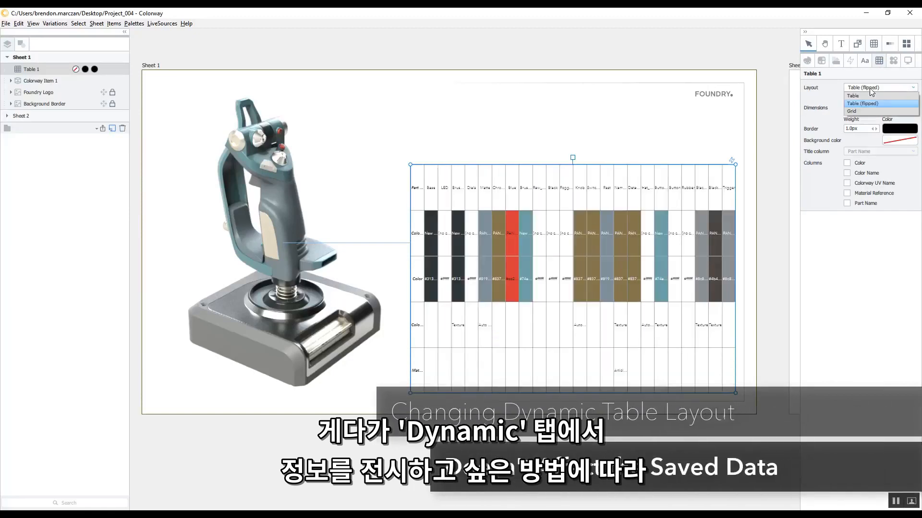
left_click(868, 112)
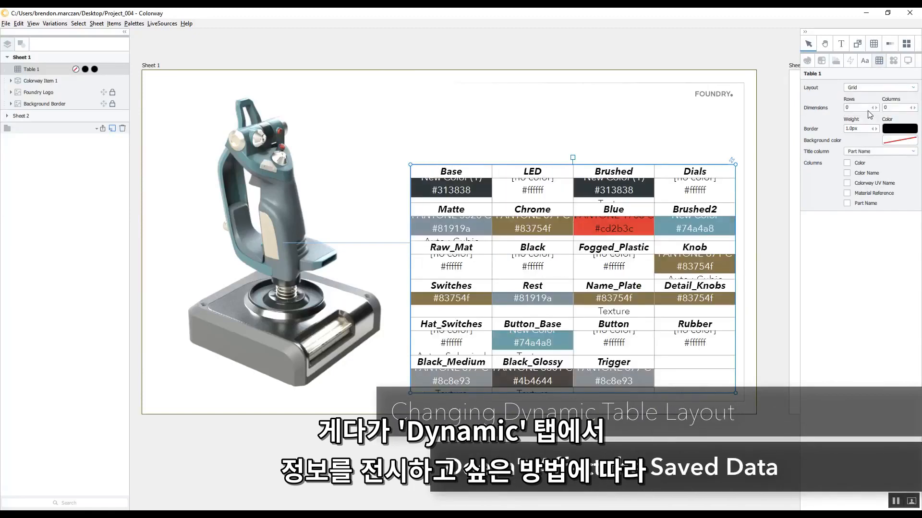
Reduce the table's text size so the part details fit inside the grid cells
left_click(865, 61)
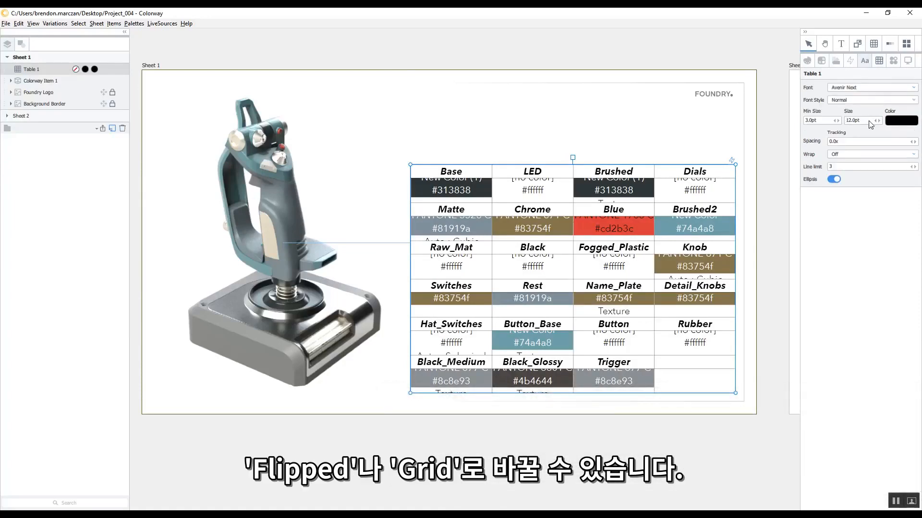
left_click_drag(869, 123, 856, 125)
left_click(879, 61)
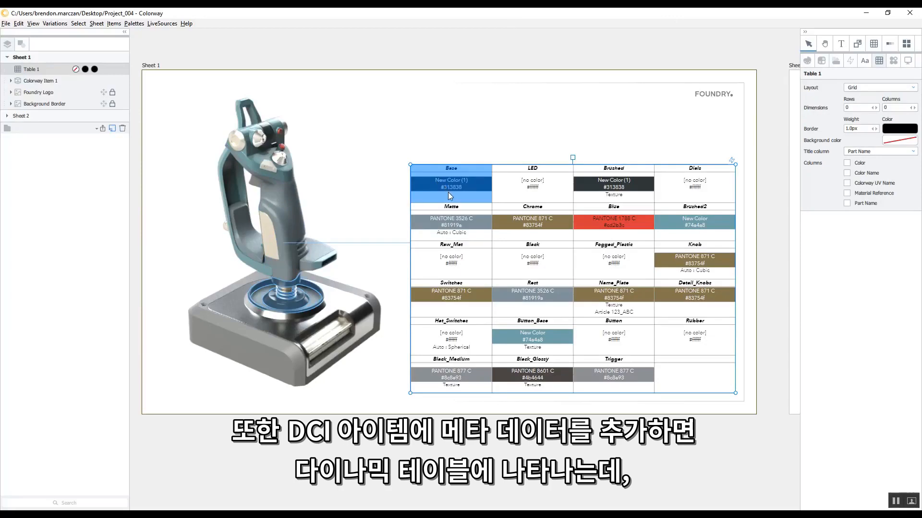
Add a metadata entry to the Base part with the header "Header 123" and the value "Information 123"
left_click(465, 187)
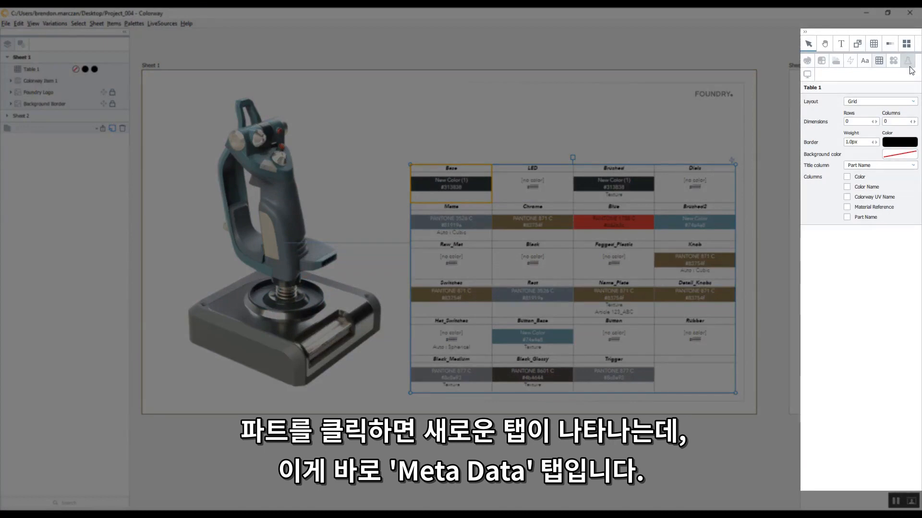
left_click(910, 68)
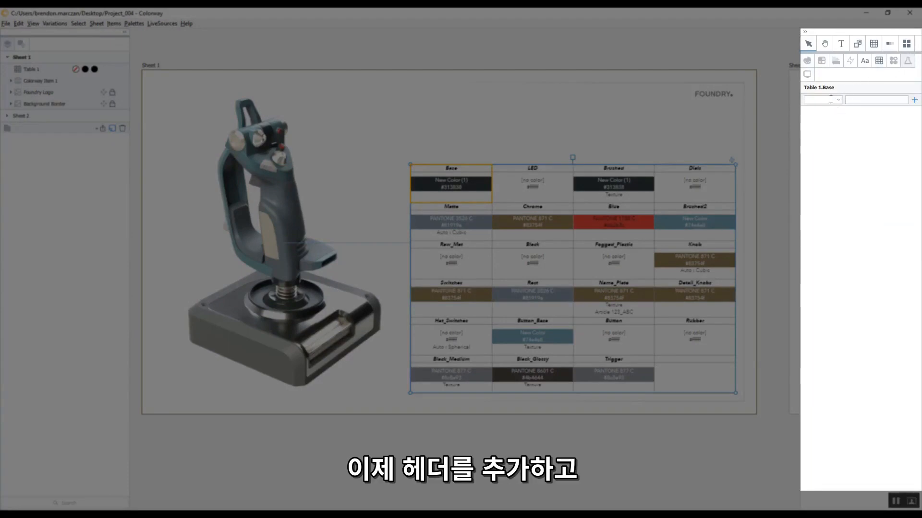
left_click(830, 99)
type("Header")
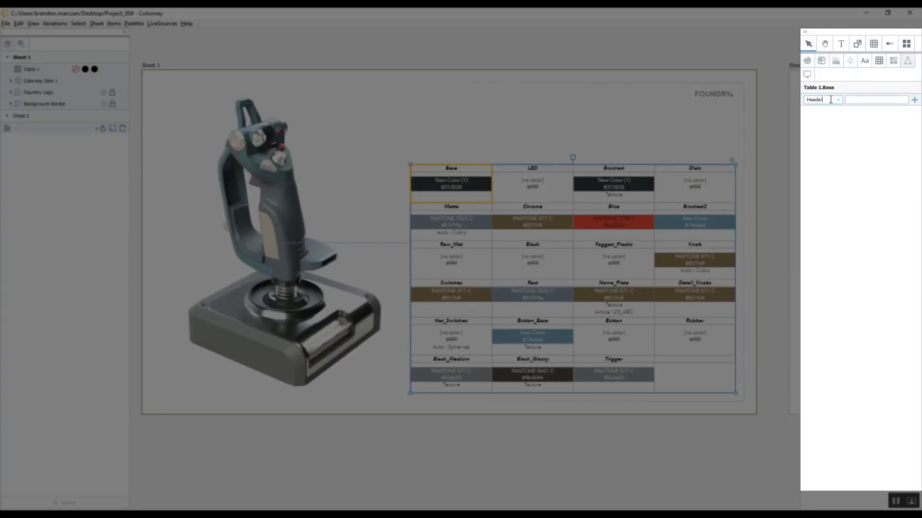
type(" 123")
key("Tab")
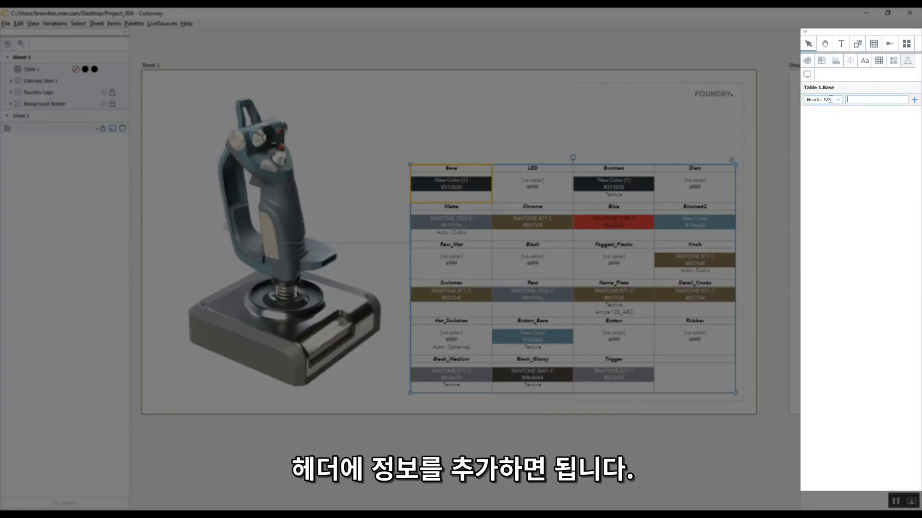
type("Information 123")
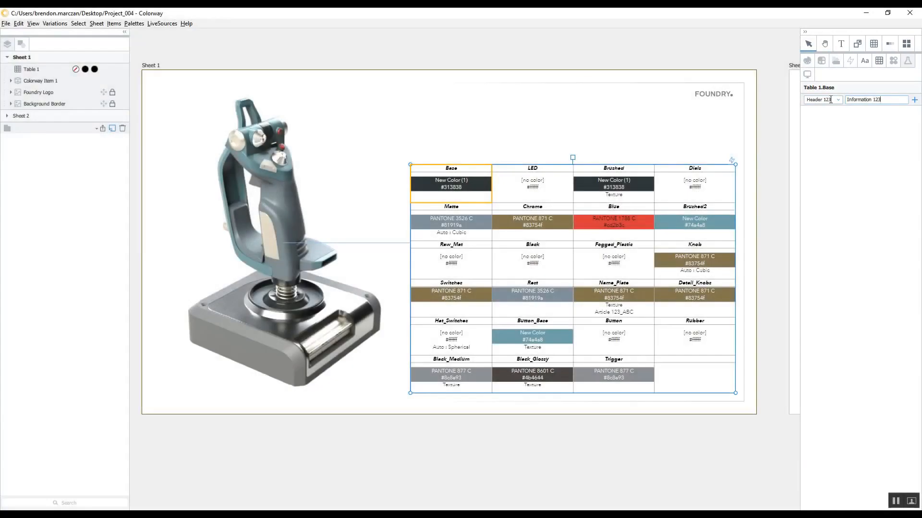
key("Return")
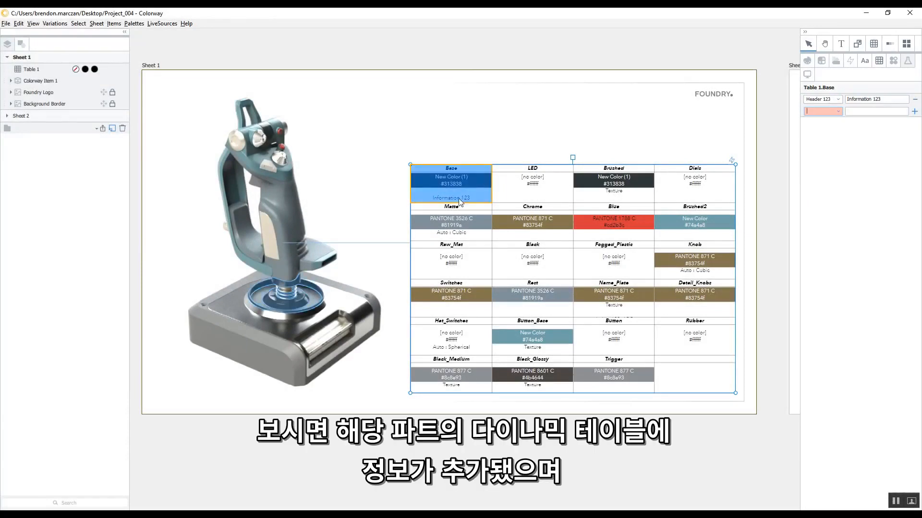
Add a metadata entry to the Brushed2 part under the existing Header 123 with the value "More Information"
left_click(613, 194)
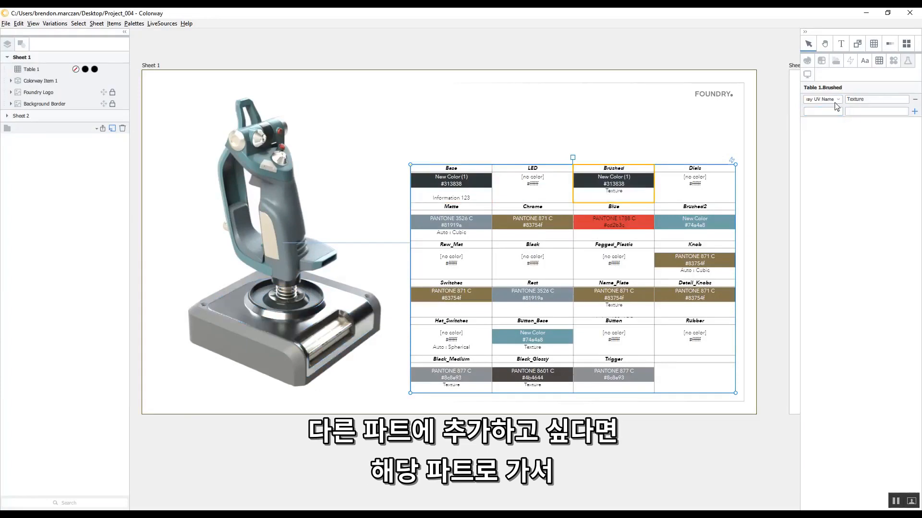
left_click(720, 228)
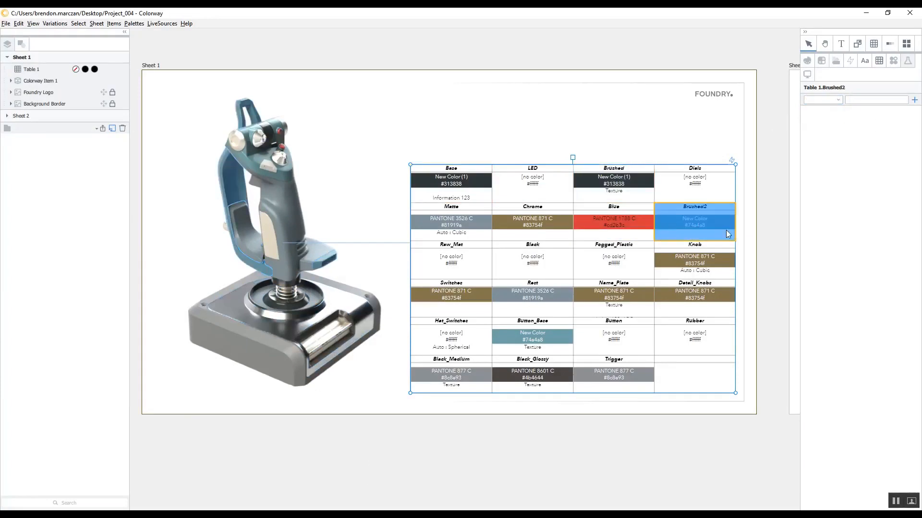
left_click(840, 102)
left_click(835, 117)
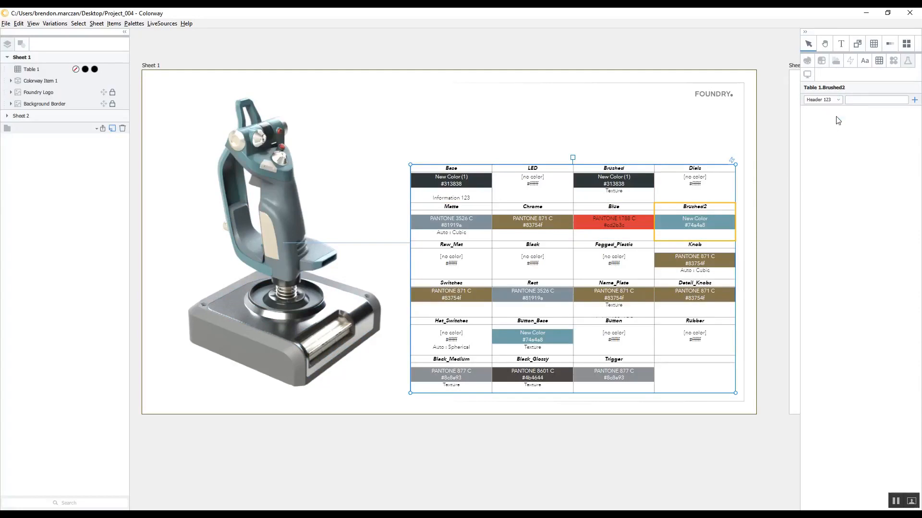
left_click(862, 100)
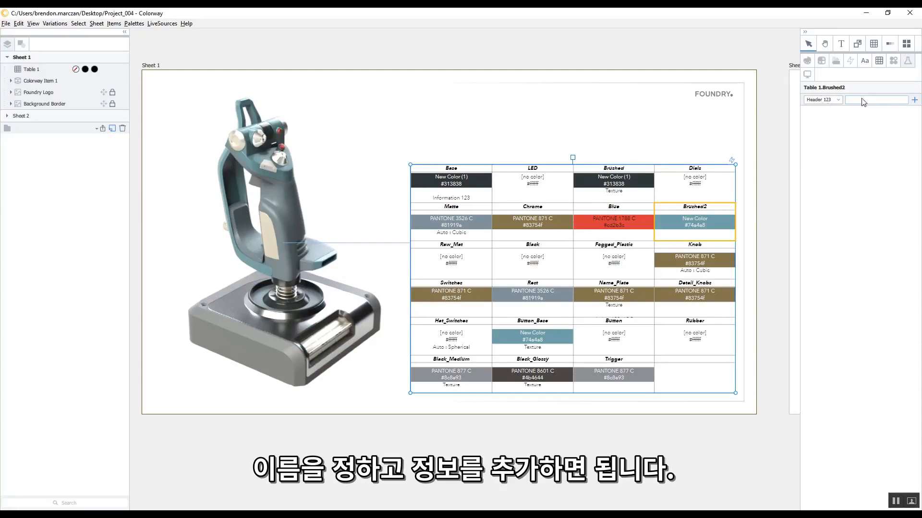
type("More Informatio")
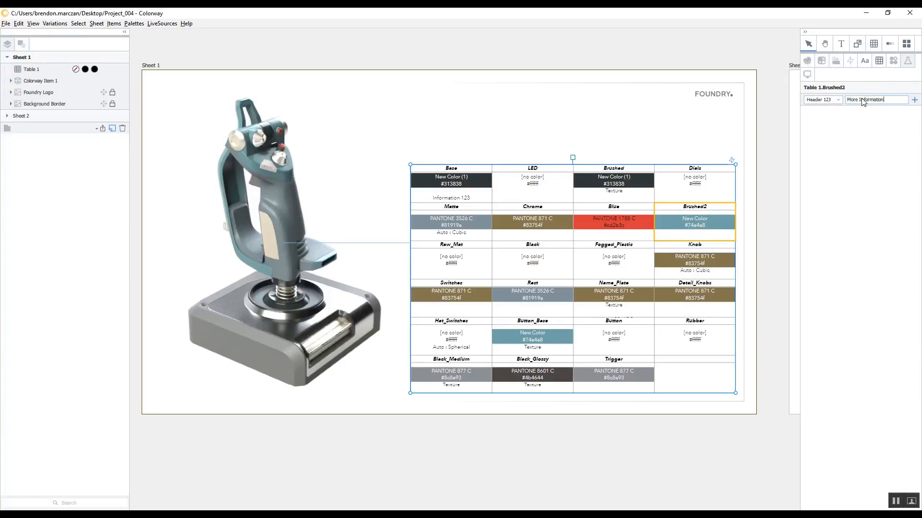
type("n")
key("Return")
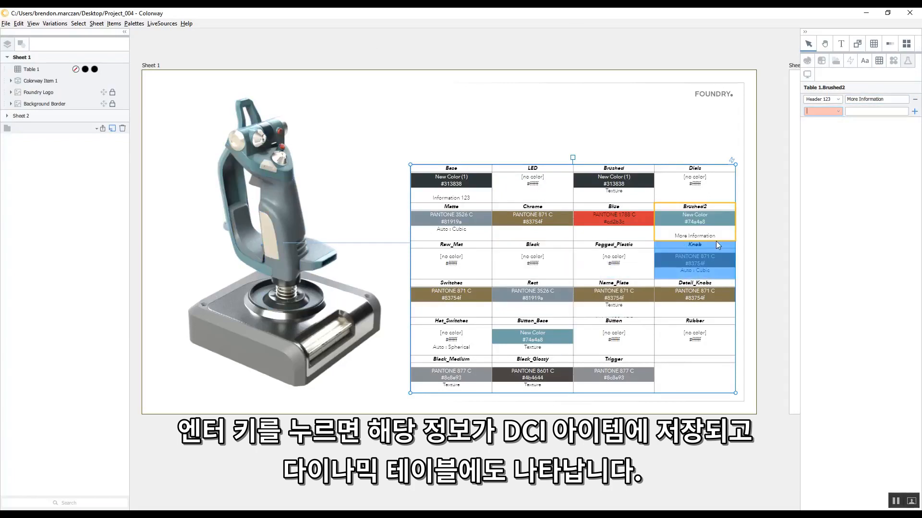
Set the layout to Table and limit the columns shown to Part Name, Color Name and Header 123
left_click(878, 61)
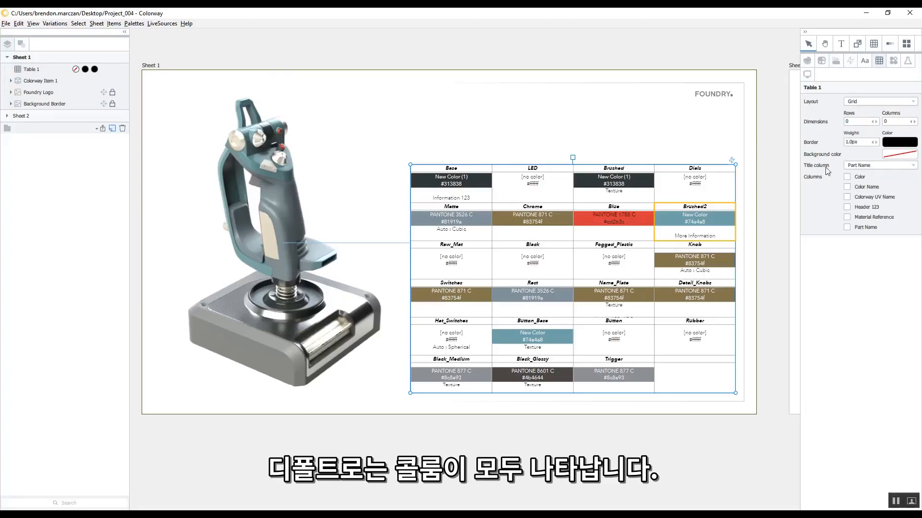
left_click(900, 101)
left_click(875, 108)
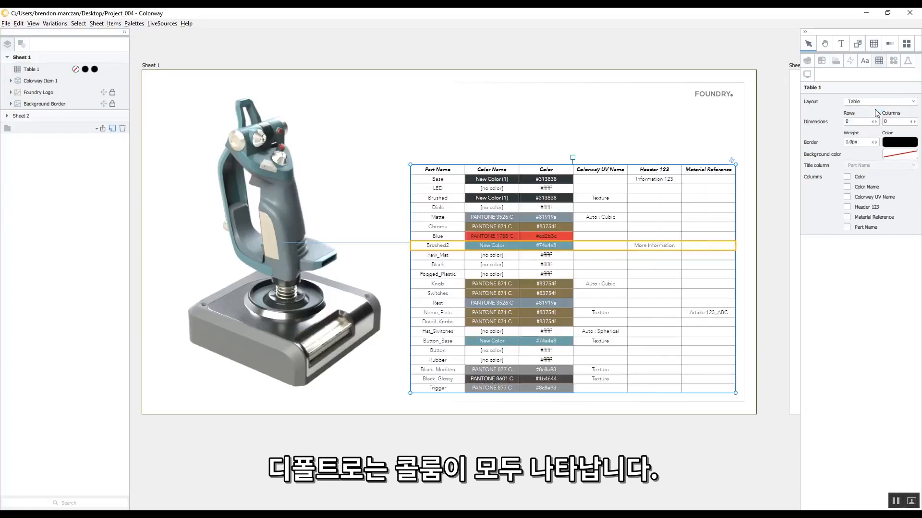
left_click(847, 227)
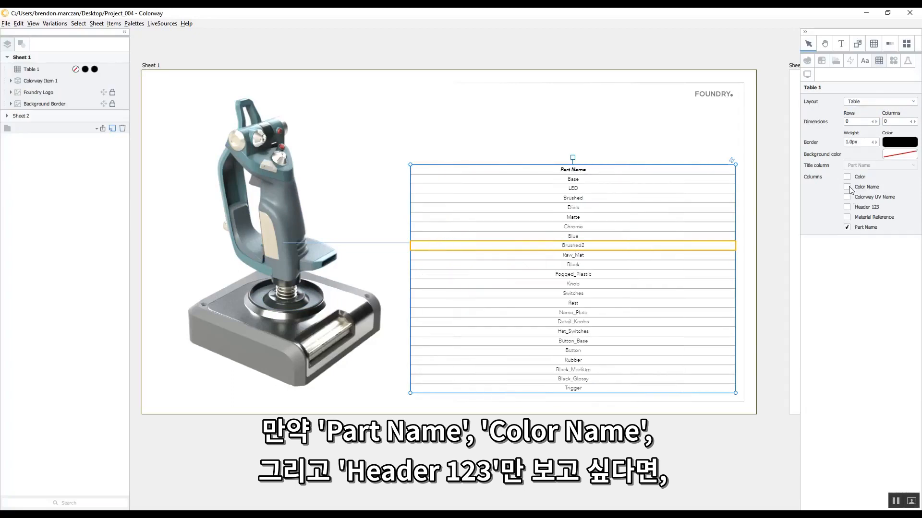
left_click(848, 187)
left_click(847, 208)
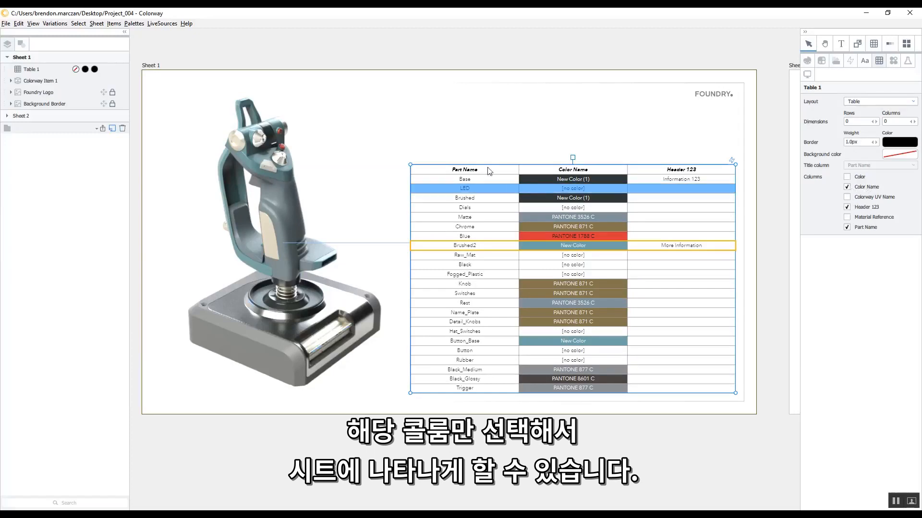
Enlarge the dynamic table slightly by extending its upper-left corner outward
left_click(480, 206)
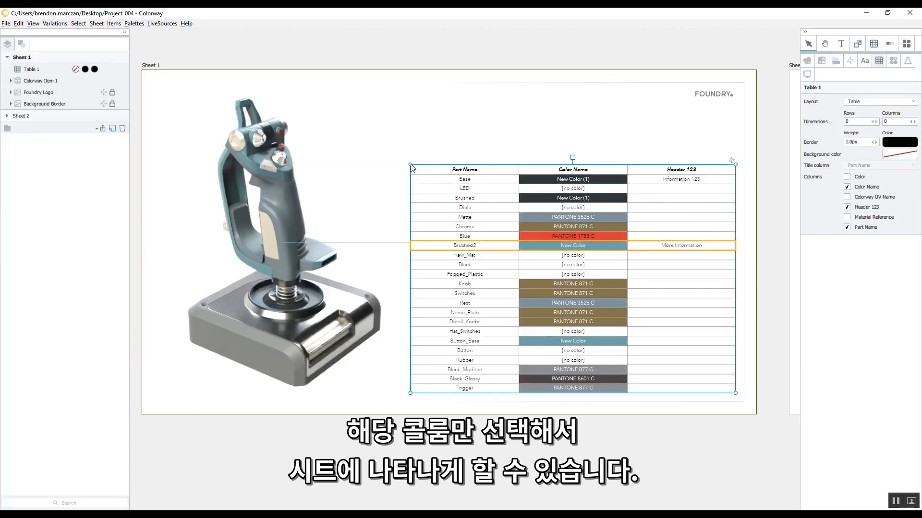
mouse_move(410, 164)
left_mouse_down()
mouse_move(467, 118)
mouse_move(500, 115)
mouse_move(410, 161)
mouse_move(466, 114)
mouse_move(477, 123)
mouse_move(498, 96)
mouse_move(437, 196)
mouse_move(398, 158)
left_mouse_up()
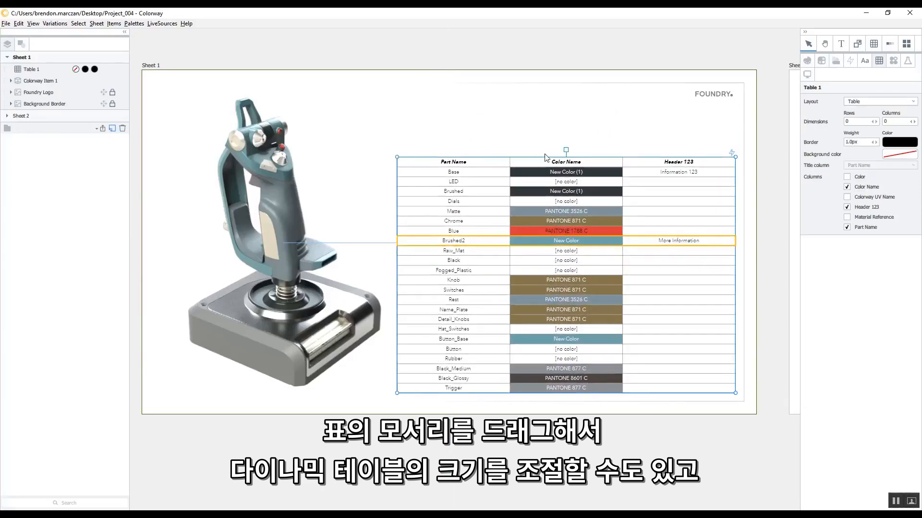
left_click_drag(555, 148, 528, 143)
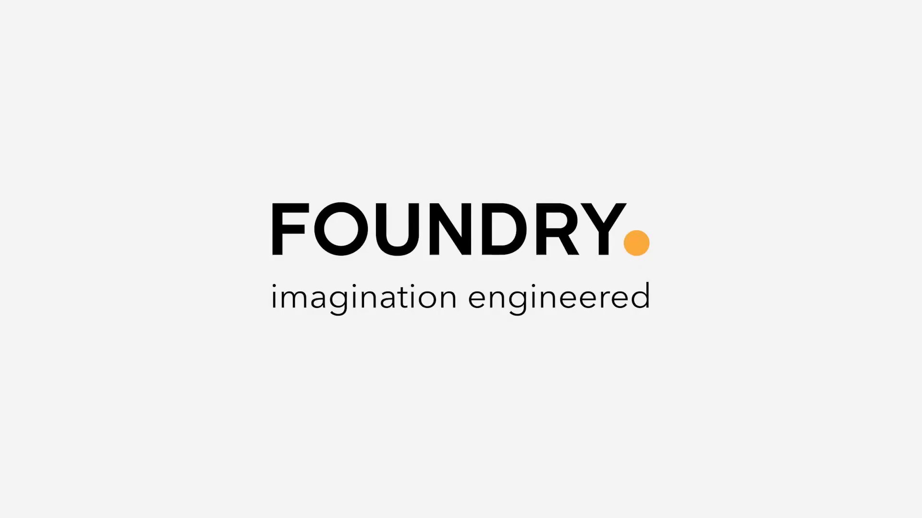